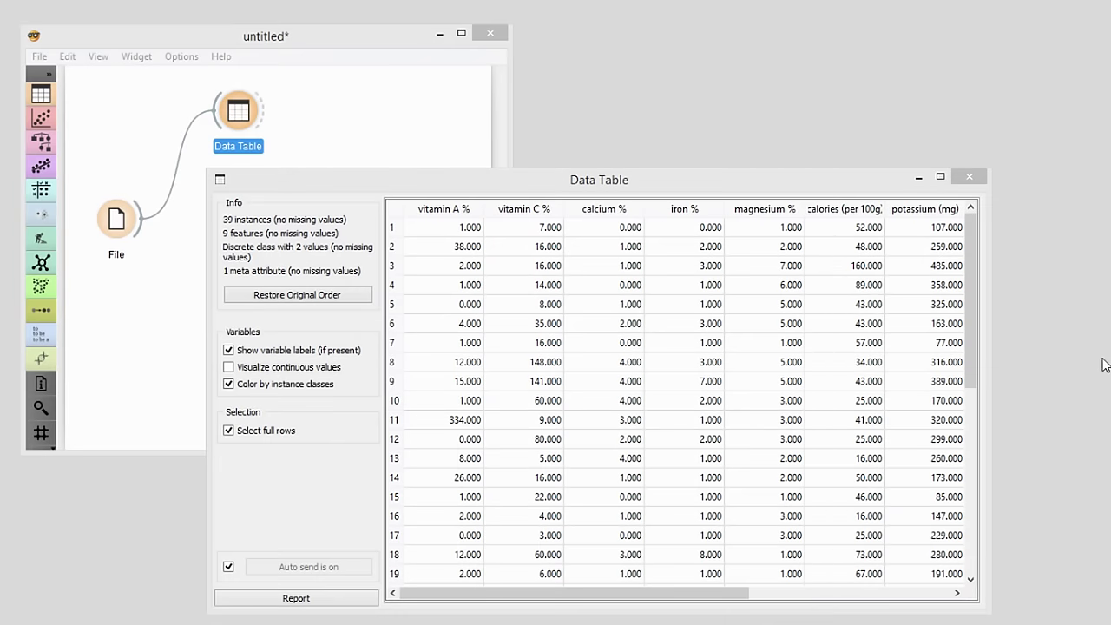
# - Scroll the Data Table right to view the fruit/vegetable class and name columns
pyautogui.click(703, 594)
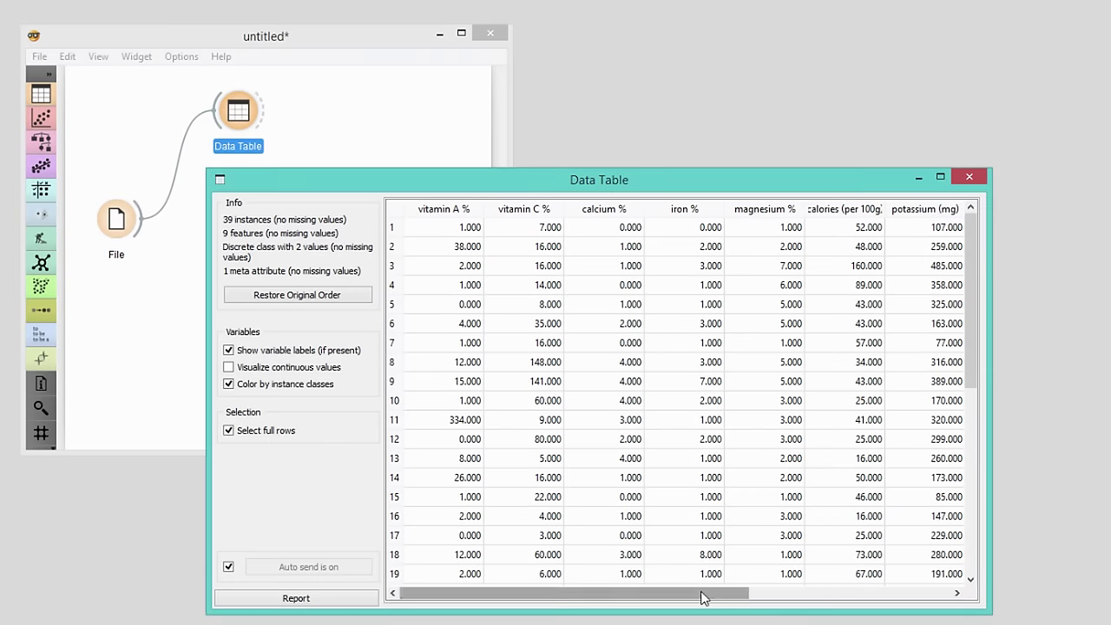
pyautogui.moveTo(703, 597); pyautogui.dragTo(955, 586)
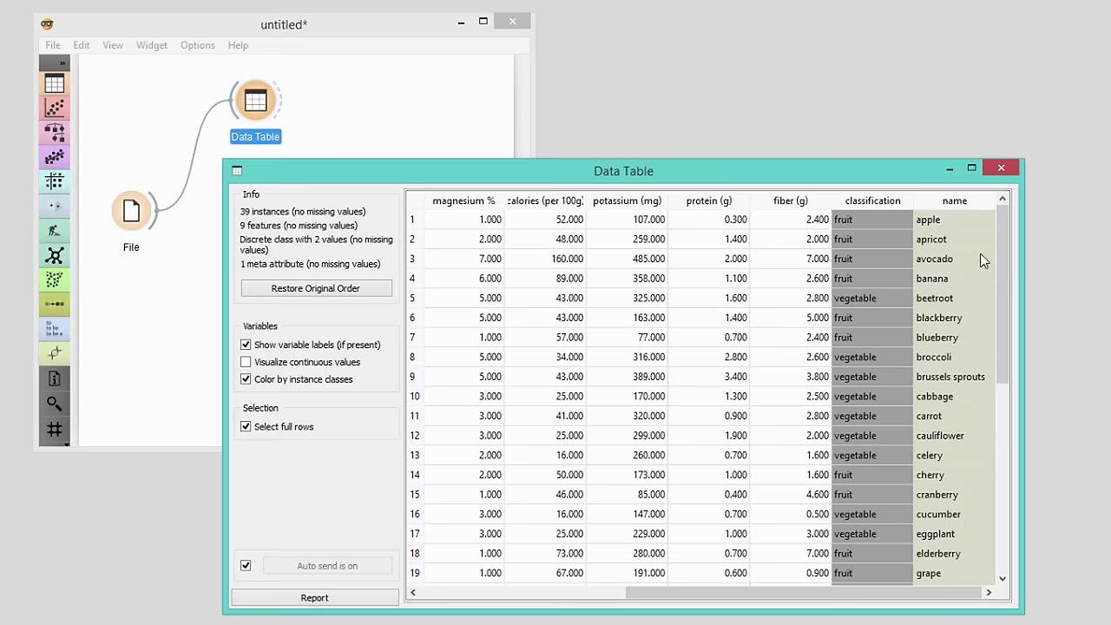
# - Add a Classification Tree widget connected to File
pyautogui.click(1000, 168)
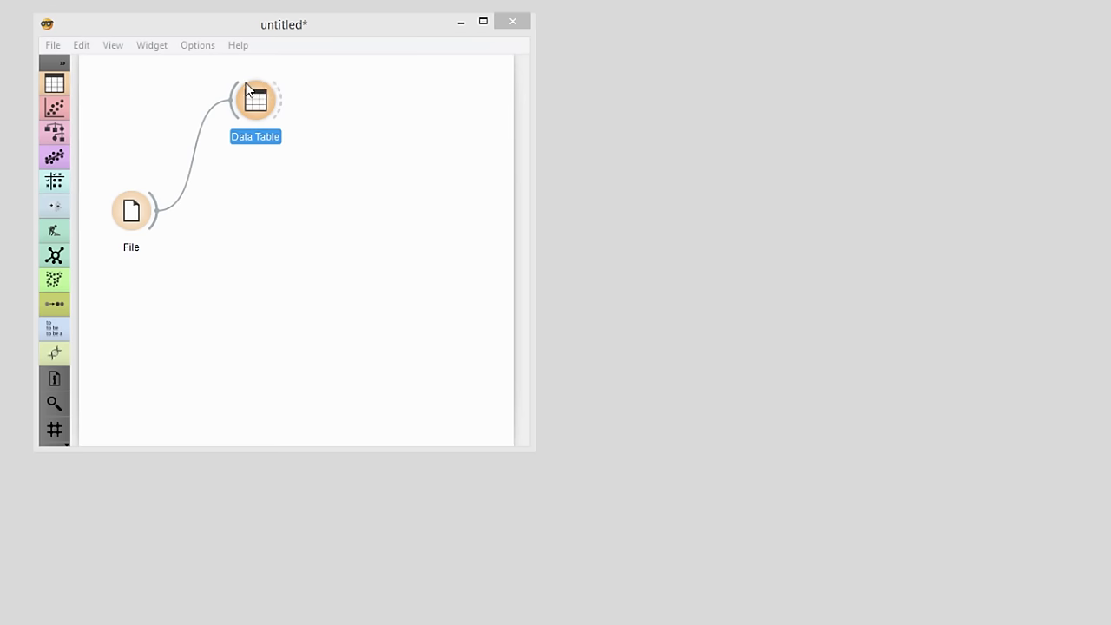
pyautogui.moveTo(153, 214); pyautogui.dragTo(218, 217)
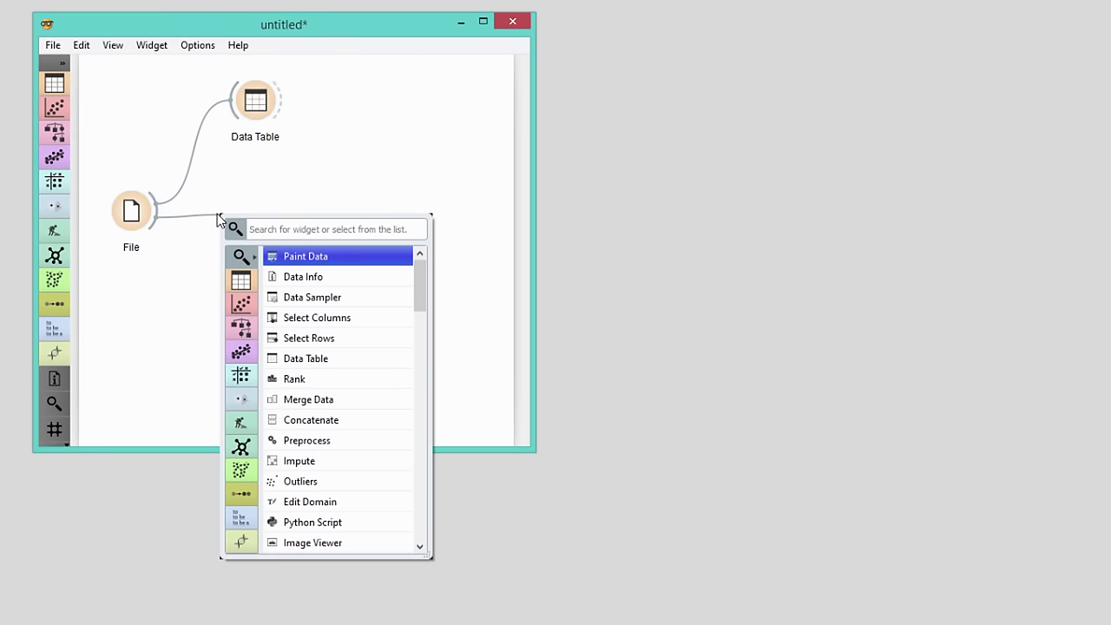
pyautogui.write('deci')
pyautogui.press('Return')
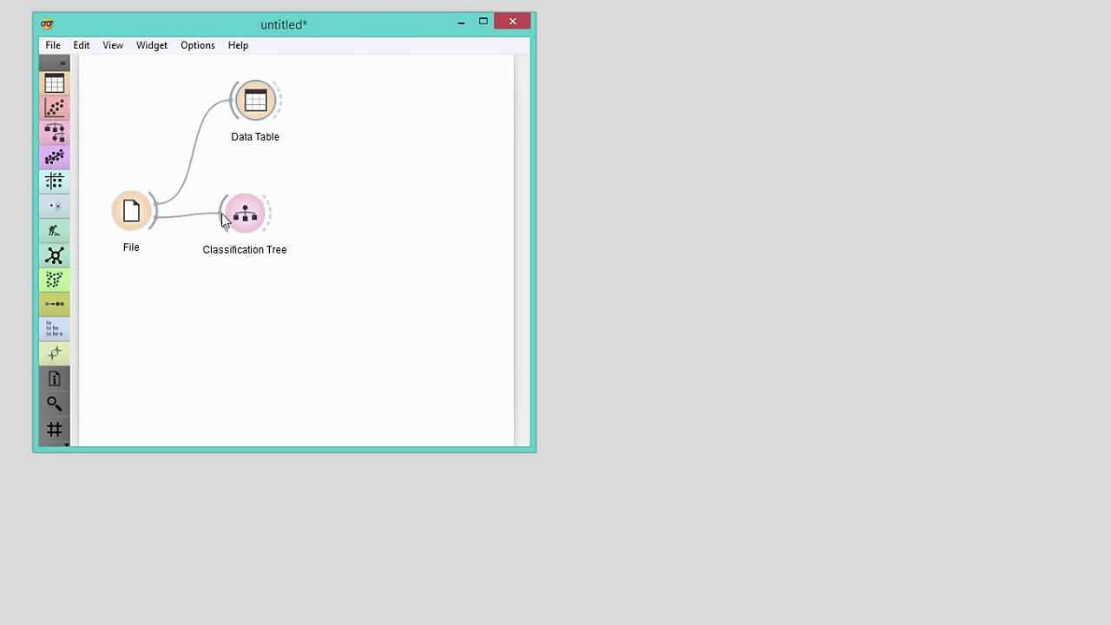
# - Attach a Classification Tree Viewer to the tree and open it to inspect the learned tree
pyautogui.moveTo(268, 216); pyautogui.dragTo(356, 181)
pyautogui.write('d')
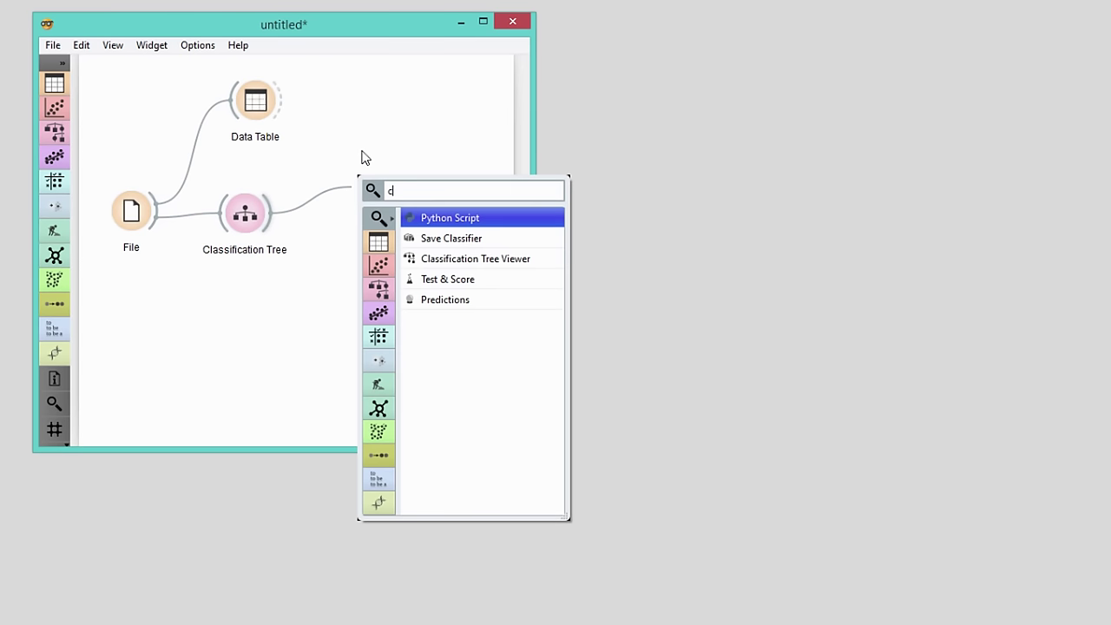
pyautogui.write('las')
pyautogui.press('Down')
pyautogui.press('Return')
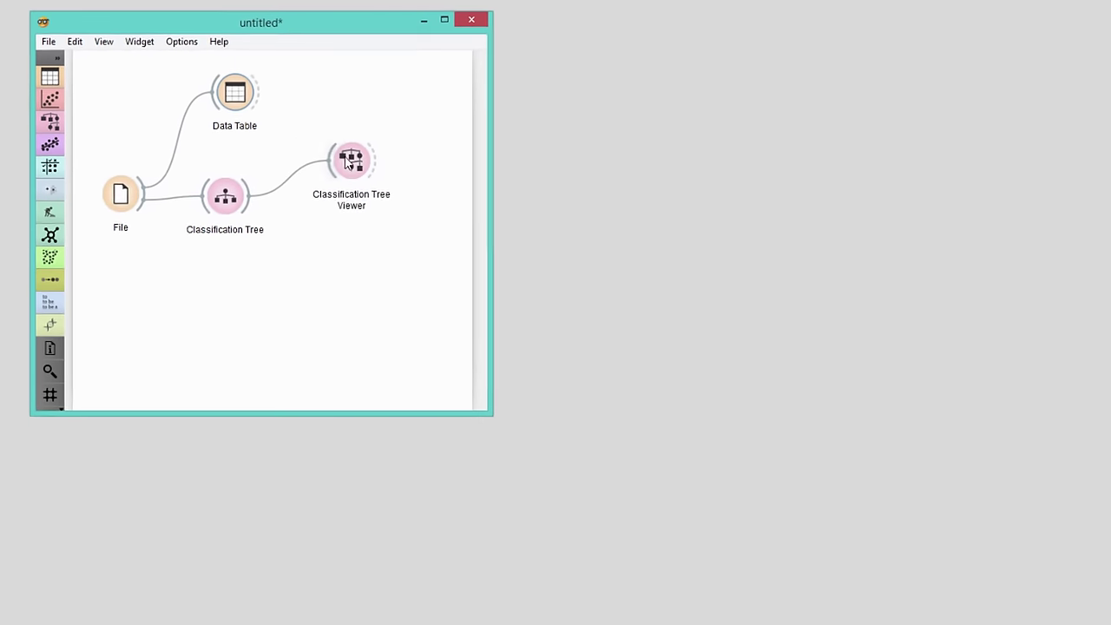
pyautogui.doubleClick(349, 161)
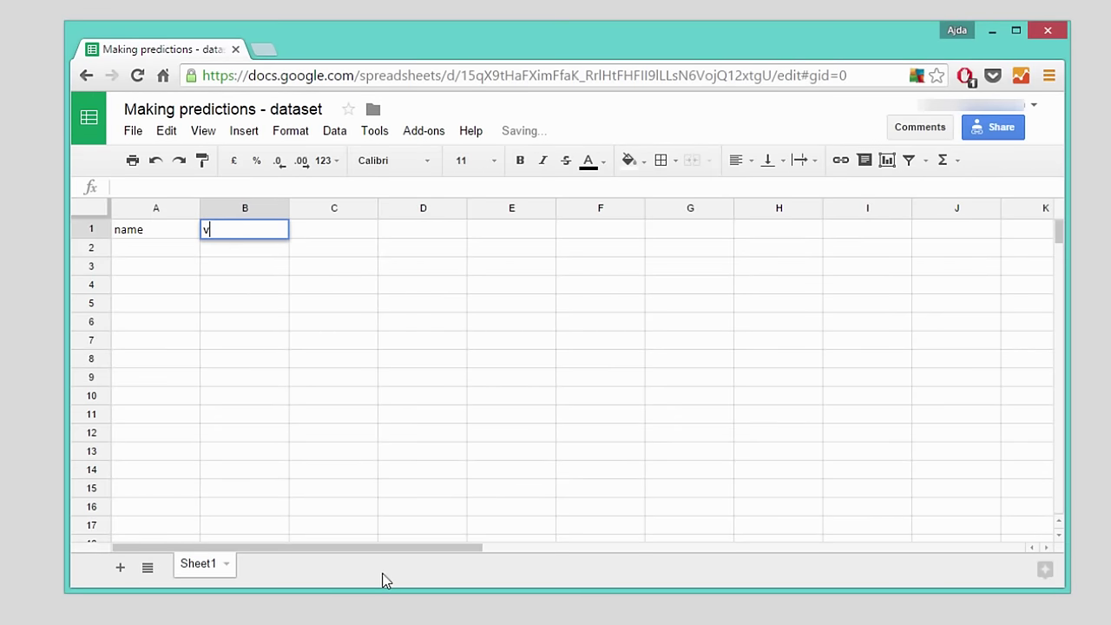
# - Enter the vitamin A % header and vitamin A values 1, 15 and 0 for the three plants
pyautogui.write('itamin A %')
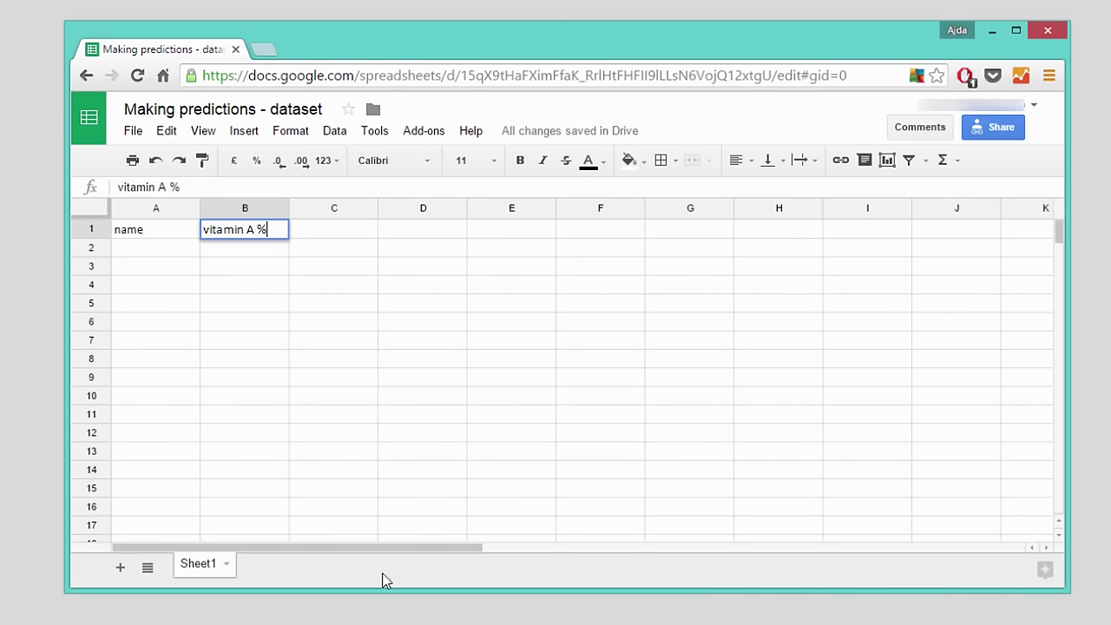
pyautogui.press('Tab')
pyautogui.write('vitamin')
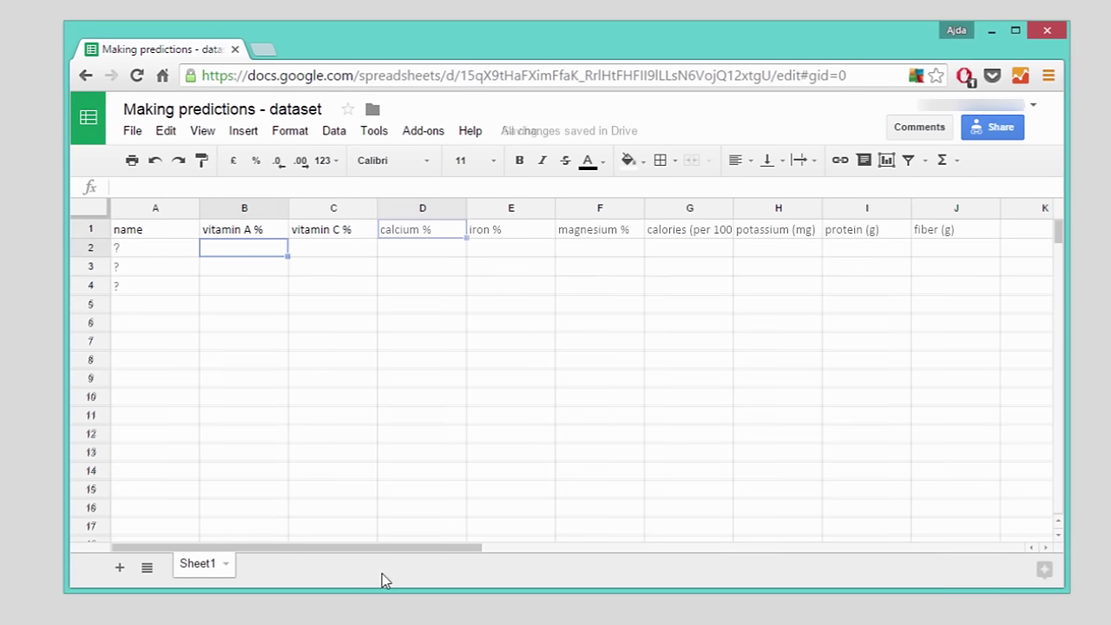
pyautogui.write('1')
pyautogui.press('Return')
pyautogui.write('15')
pyautogui.press('Return')
pyautogui.write('0')
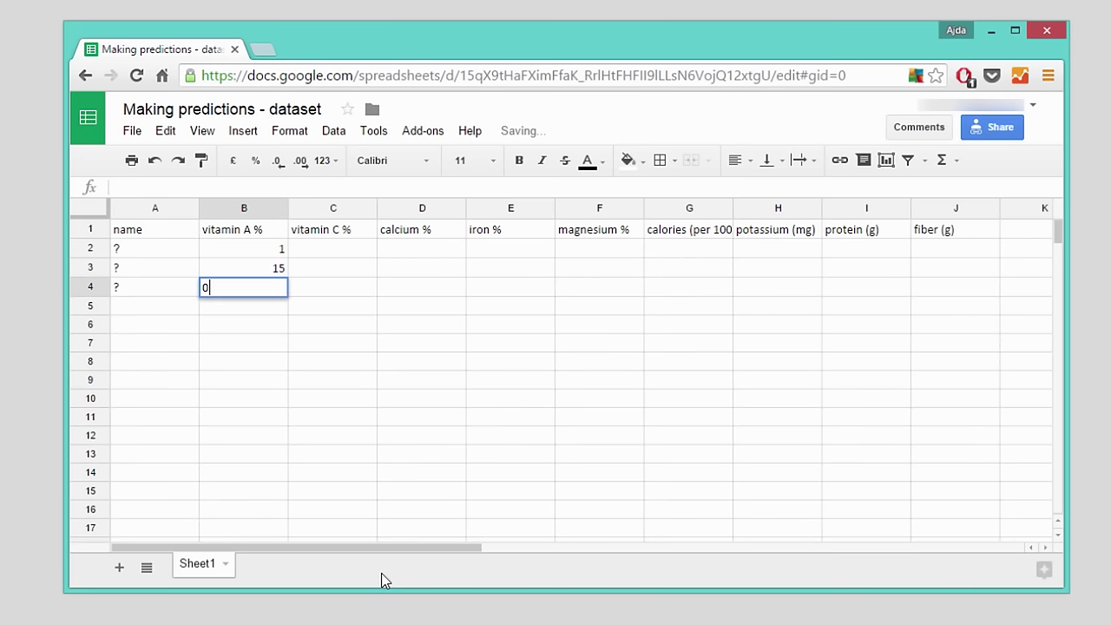
pyautogui.press('Tab')
# - Fill in the remaining nutrient values, including protein 1.1 and fiber 7
pyautogui.press('Up')
pyautogui.press('Up')
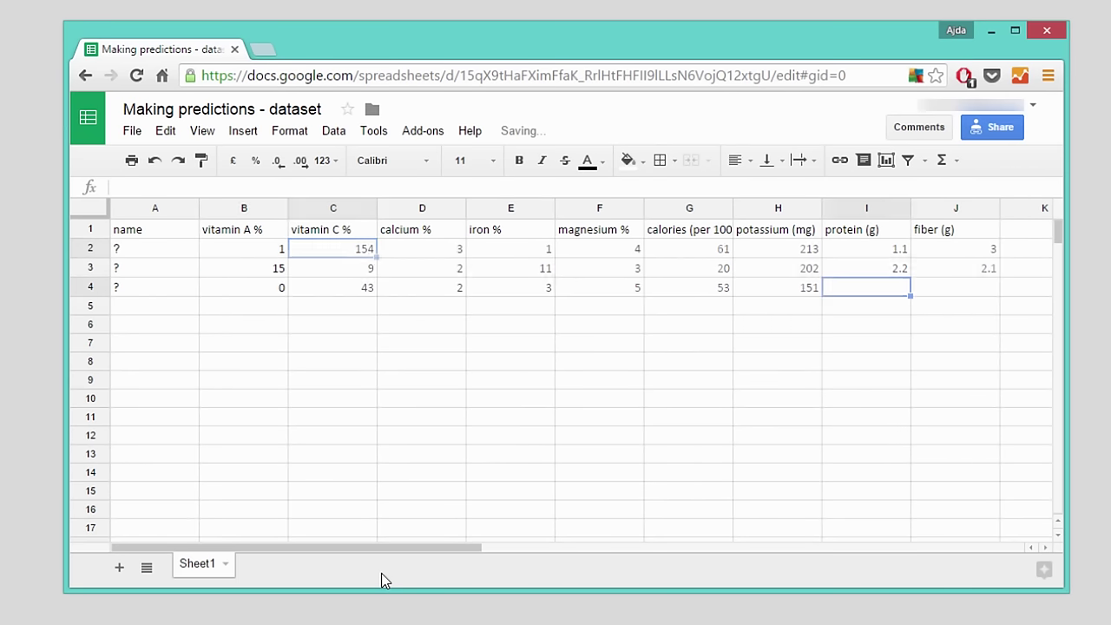
pyautogui.write('1.1')
pyautogui.press('Tab')
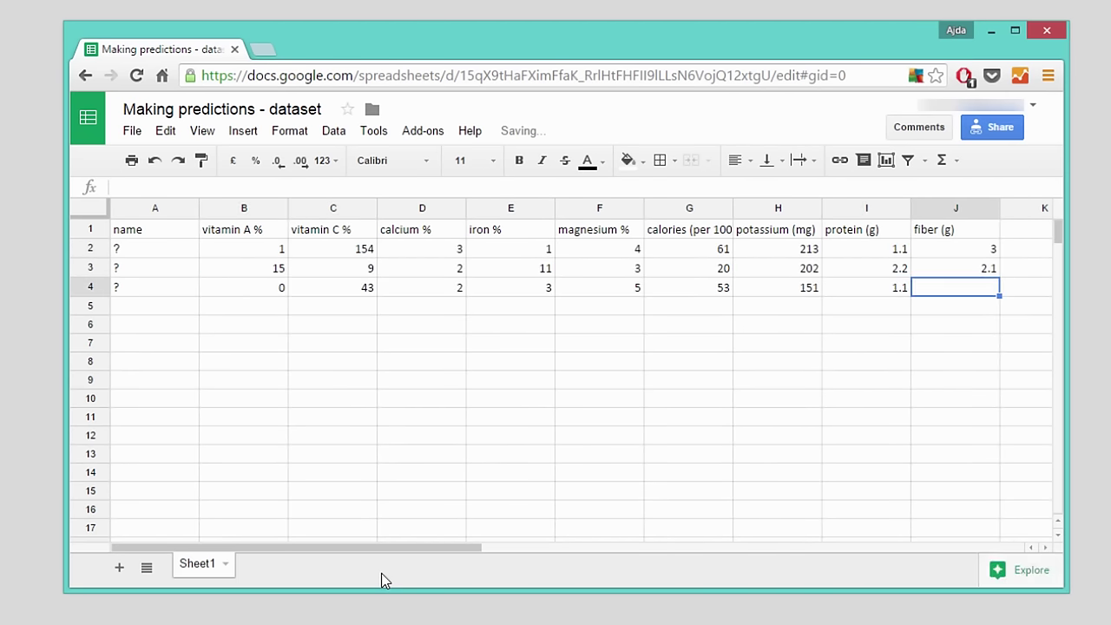
pyautogui.write('7')
pyautogui.press('Return')
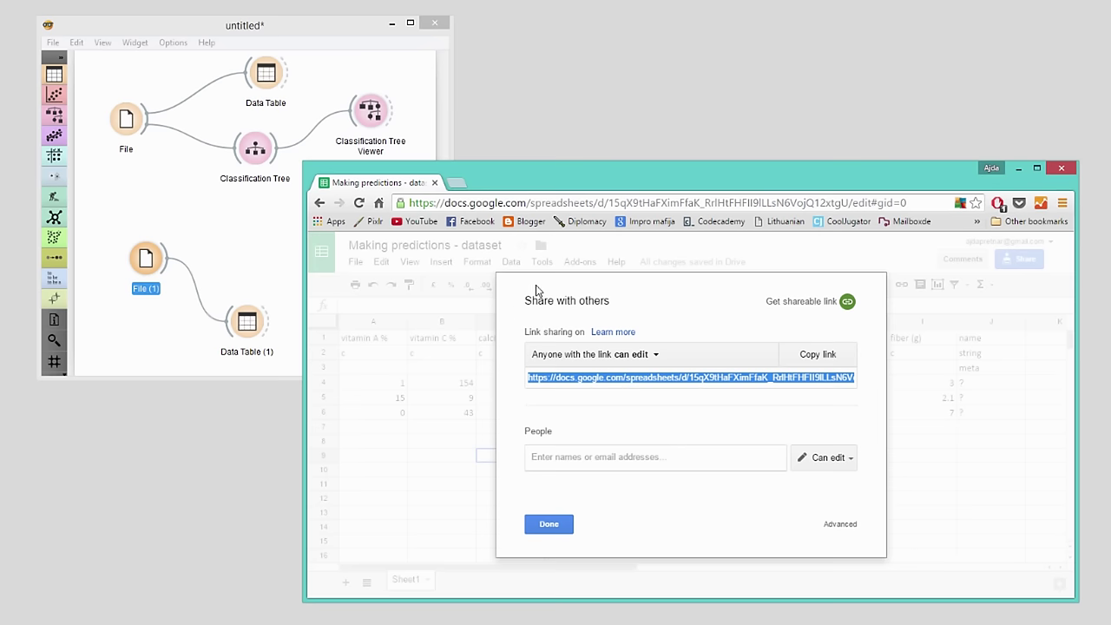
pyautogui.click(1018, 167)
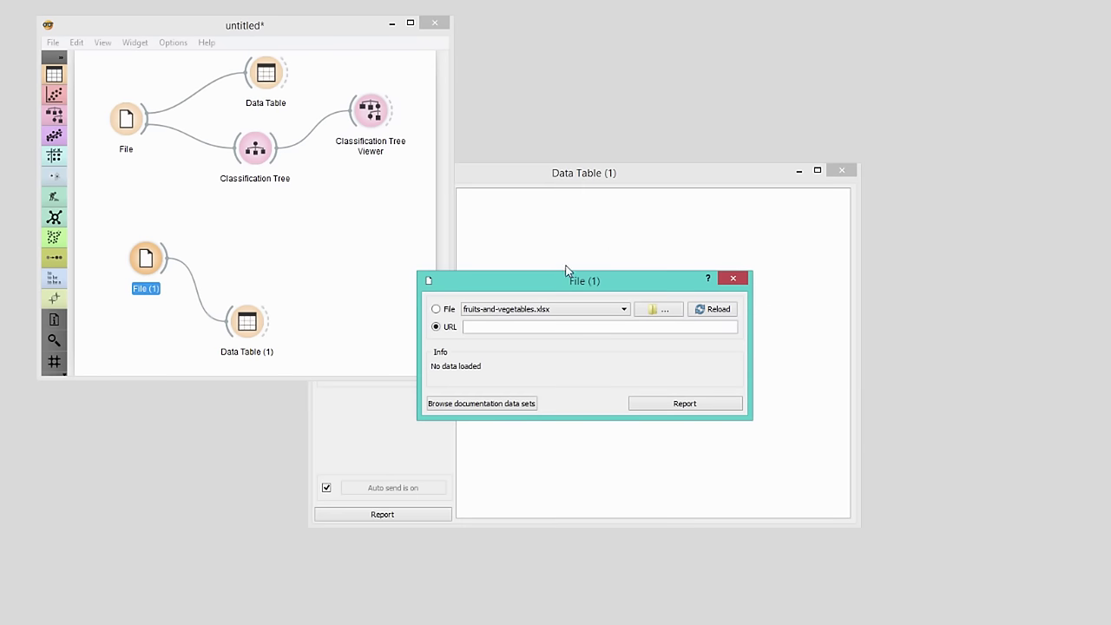
# - Load File (1) from the pasted Google Sheets share URL and close its settings
pyautogui.click(515, 326)
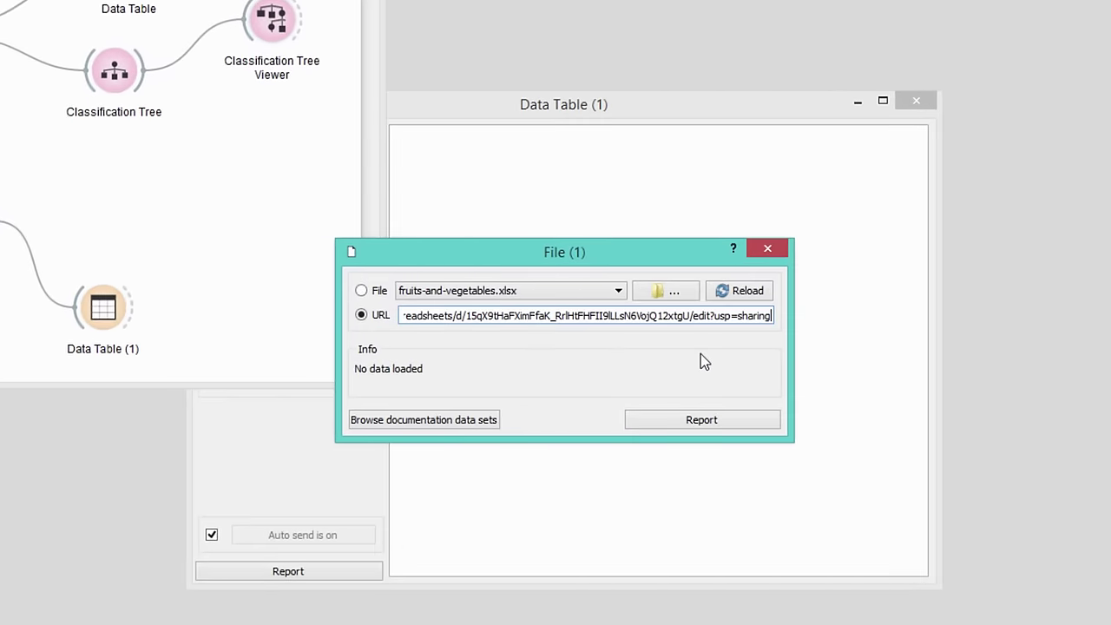
pyautogui.click(778, 252)
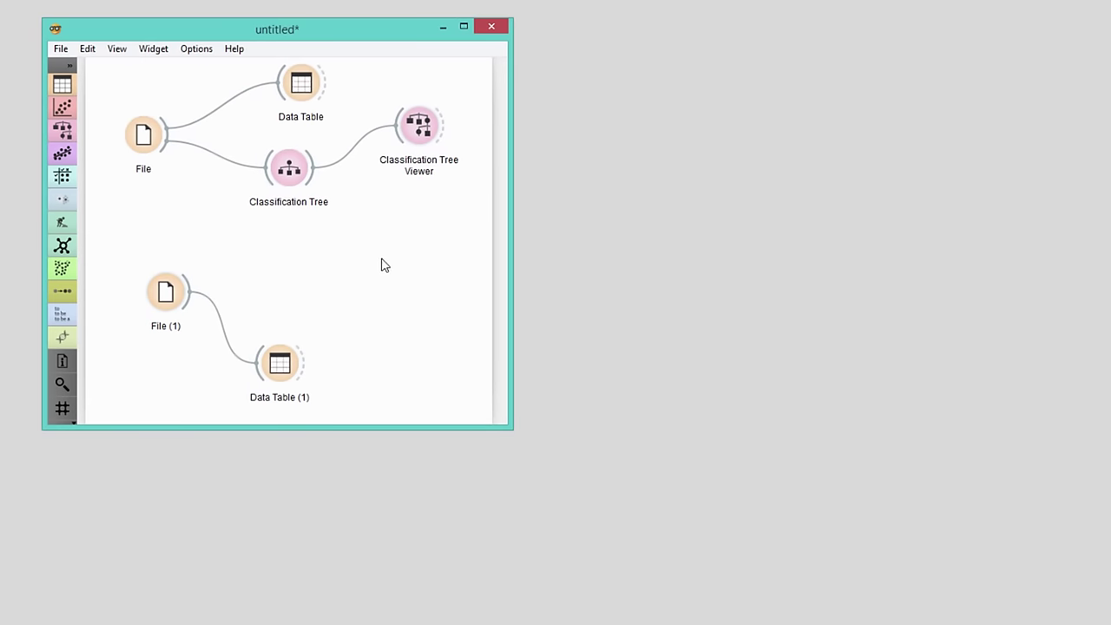
# - Add a Predictions widget linked to File (1)
pyautogui.moveTo(194, 291); pyautogui.dragTo(392, 249)
pyautogui.write('pred')
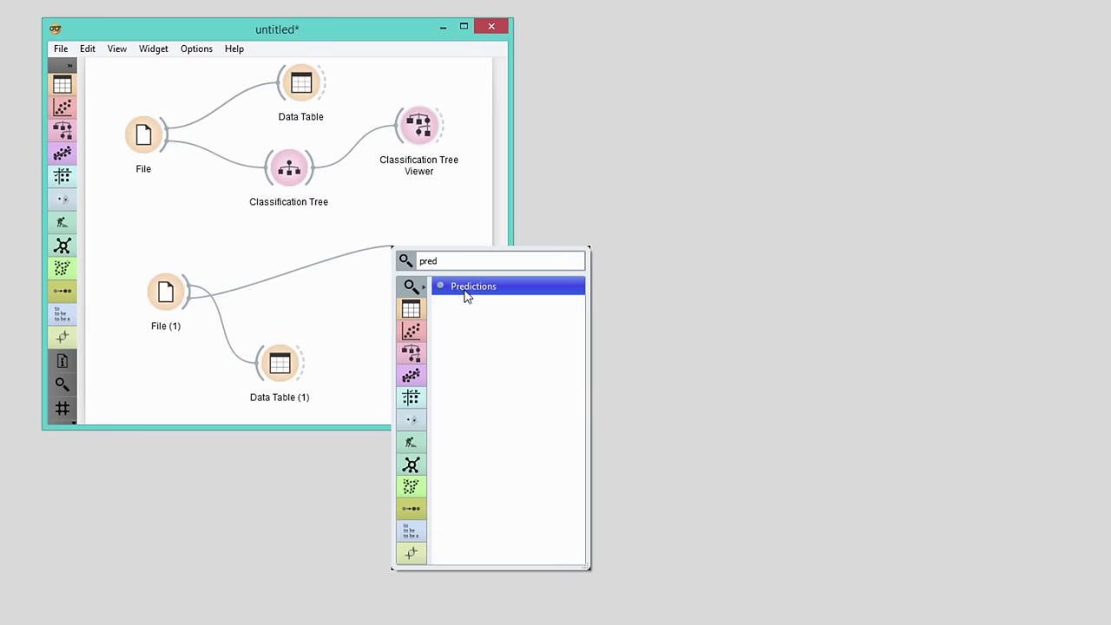
pyautogui.click(466, 286)
# - Enlarge and reposition the Predictions window, then link the Classification Tree into Predictions
pyautogui.doubleClick(417, 247)
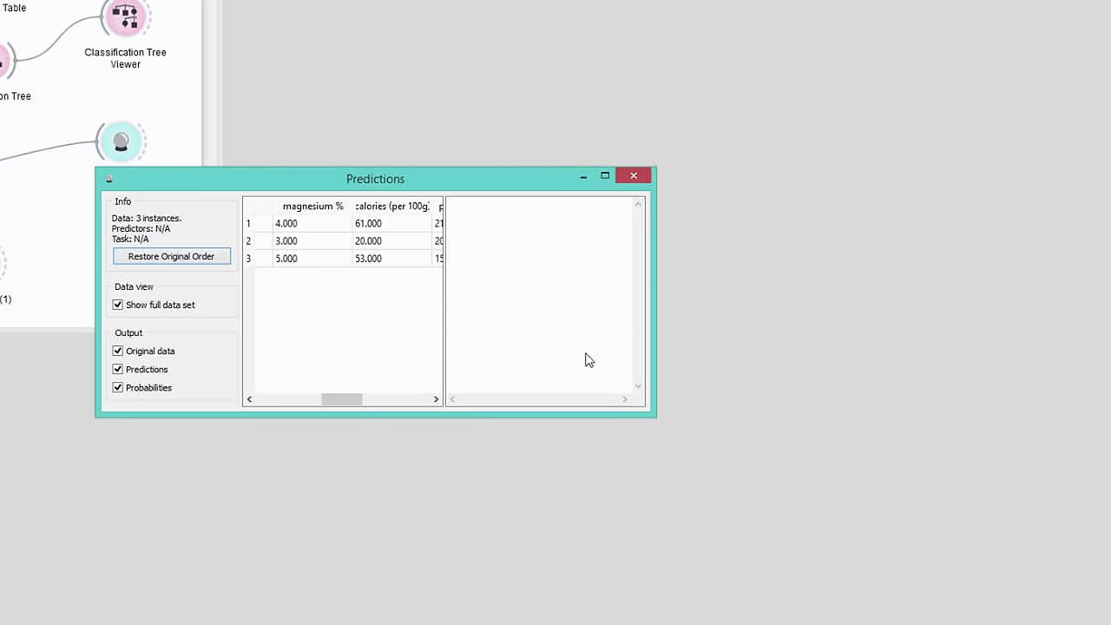
pyautogui.moveTo(652, 415); pyautogui.dragTo(958, 465)
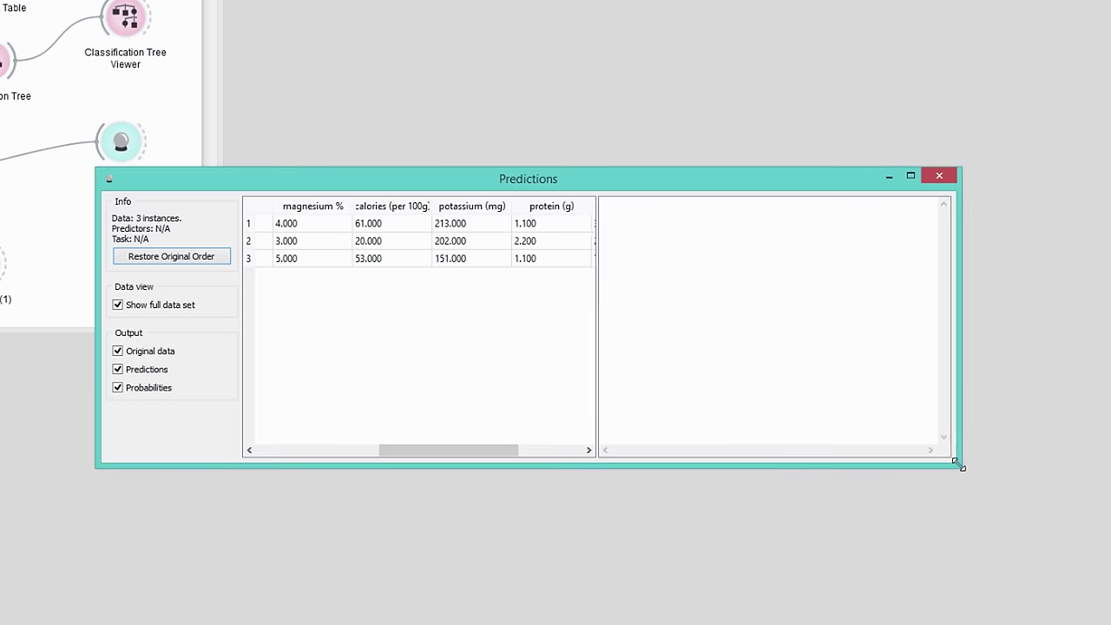
pyautogui.moveTo(803, 184); pyautogui.dragTo(868, 94)
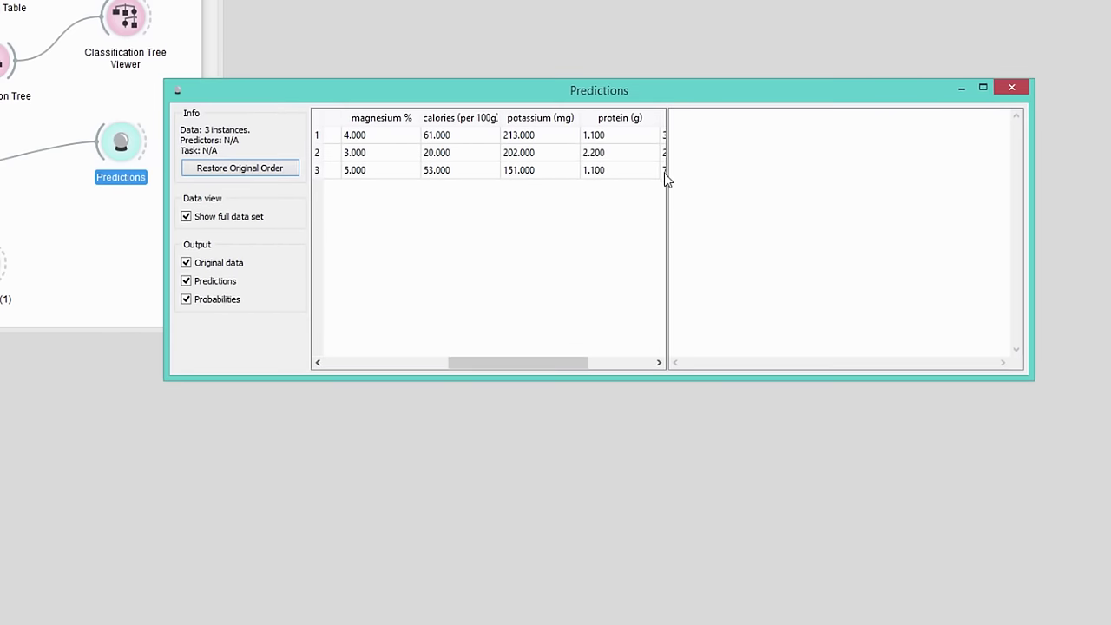
pyautogui.moveTo(573, 363); pyautogui.dragTo(677, 373)
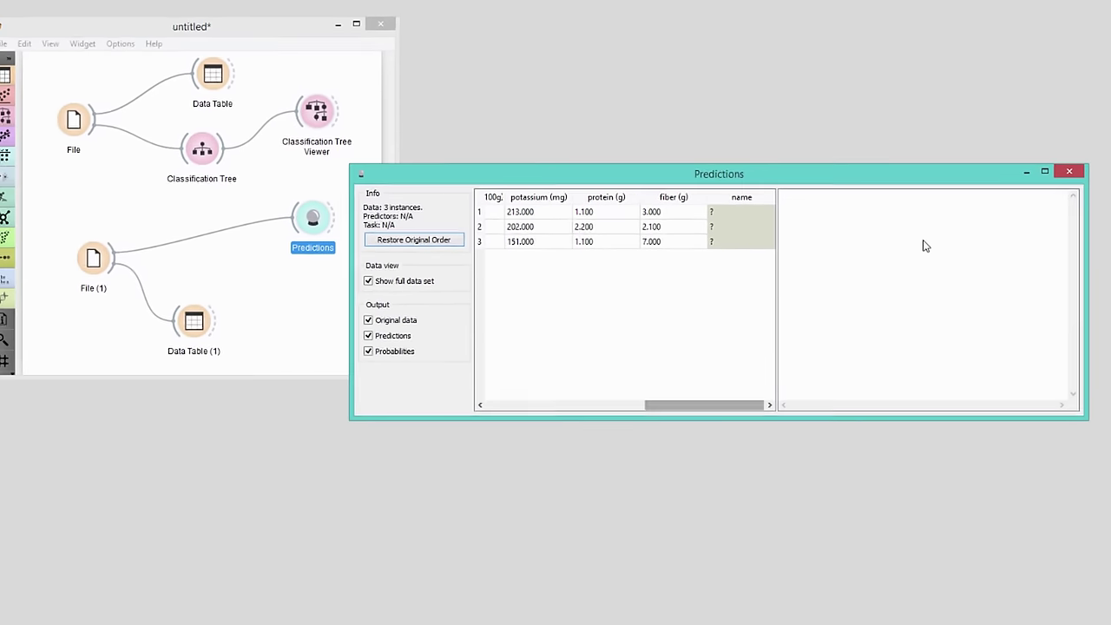
pyautogui.click(271, 186)
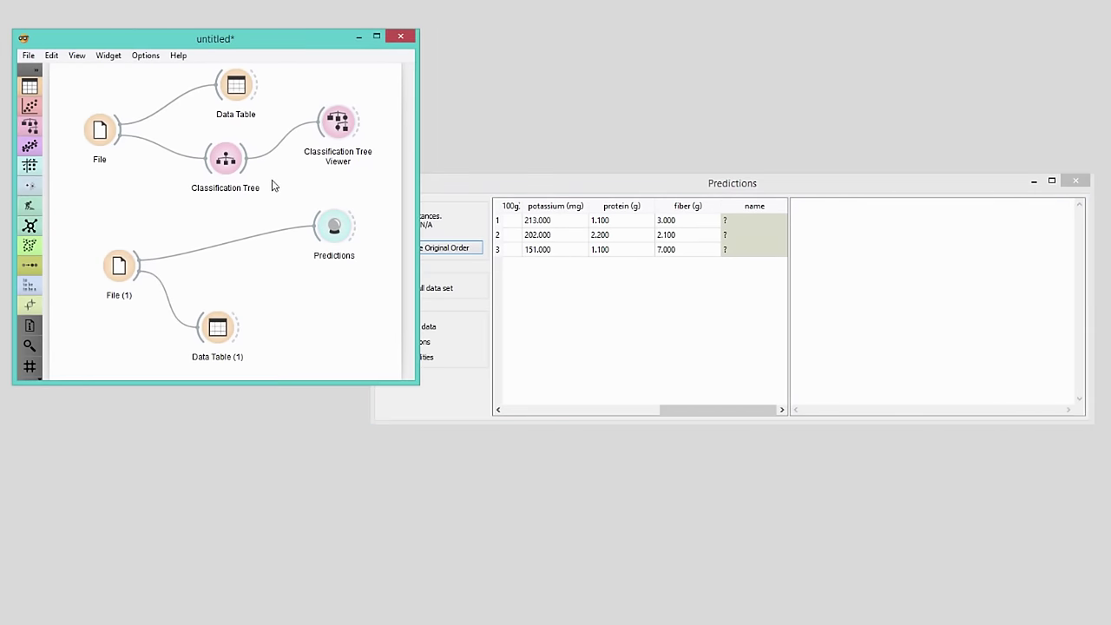
pyautogui.moveTo(249, 172); pyautogui.dragTo(323, 228)
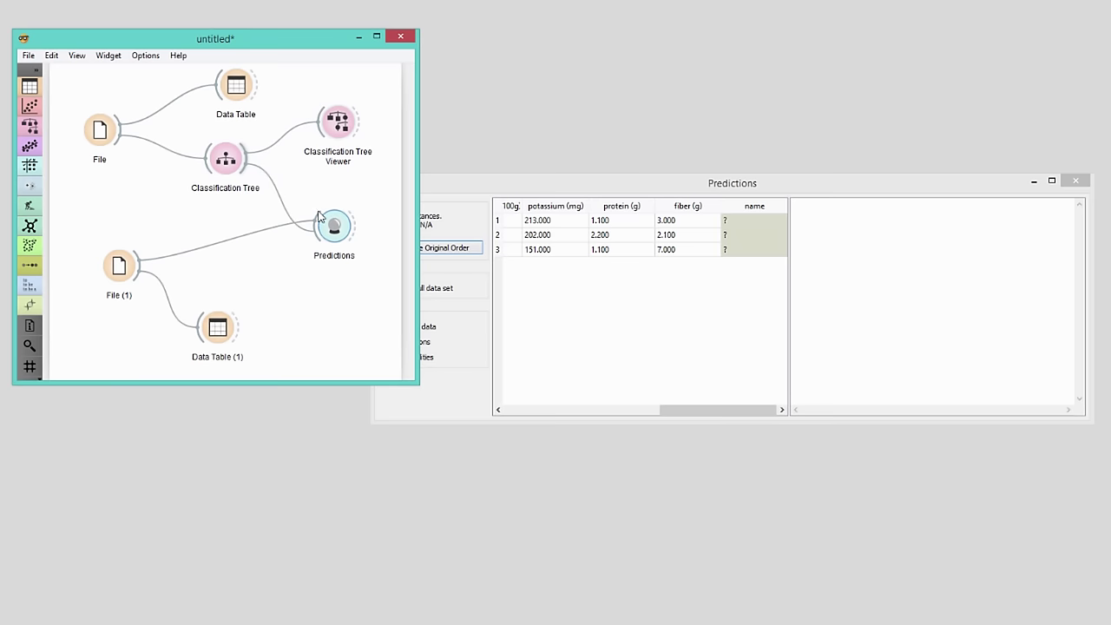
# - View the tree's predictions for the three plants: fruit, vegetable and fruit
pyautogui.click(524, 193)
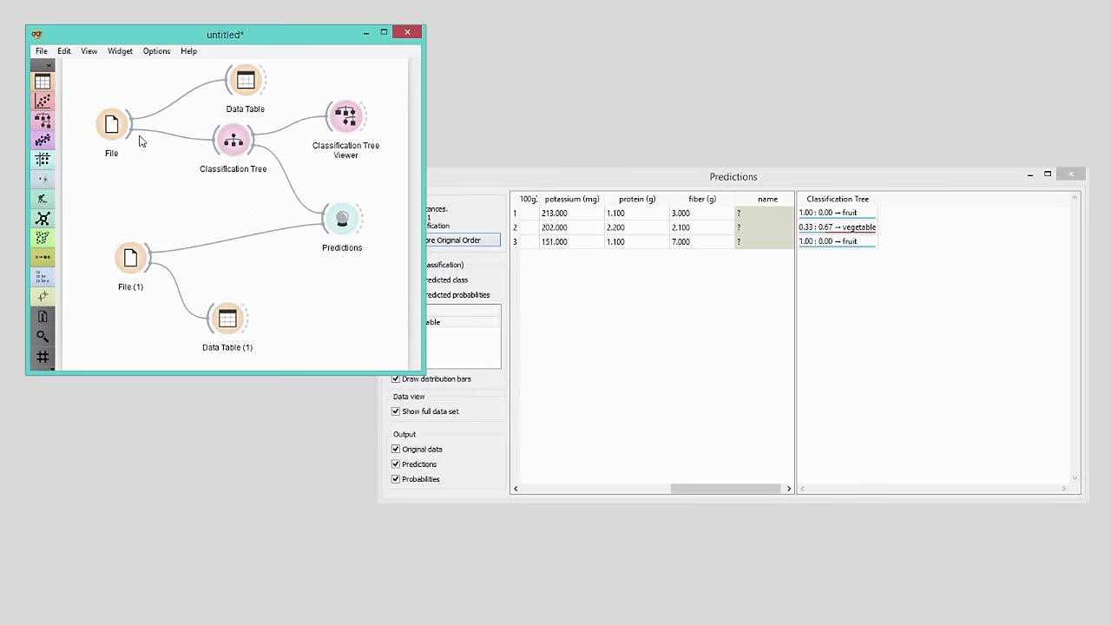
# - Add Logistic Regression trained on File, link it to Predictions, and compare both models' predictions
pyautogui.moveTo(132, 129); pyautogui.dragTo(184, 198)
pyautogui.write('log')
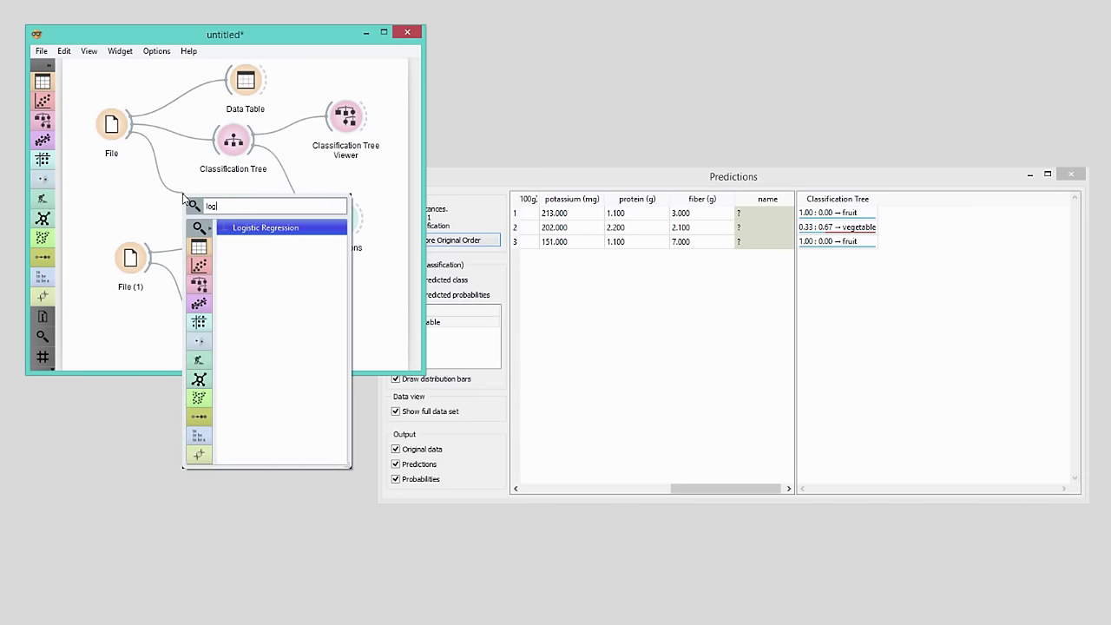
pyautogui.press('Return')
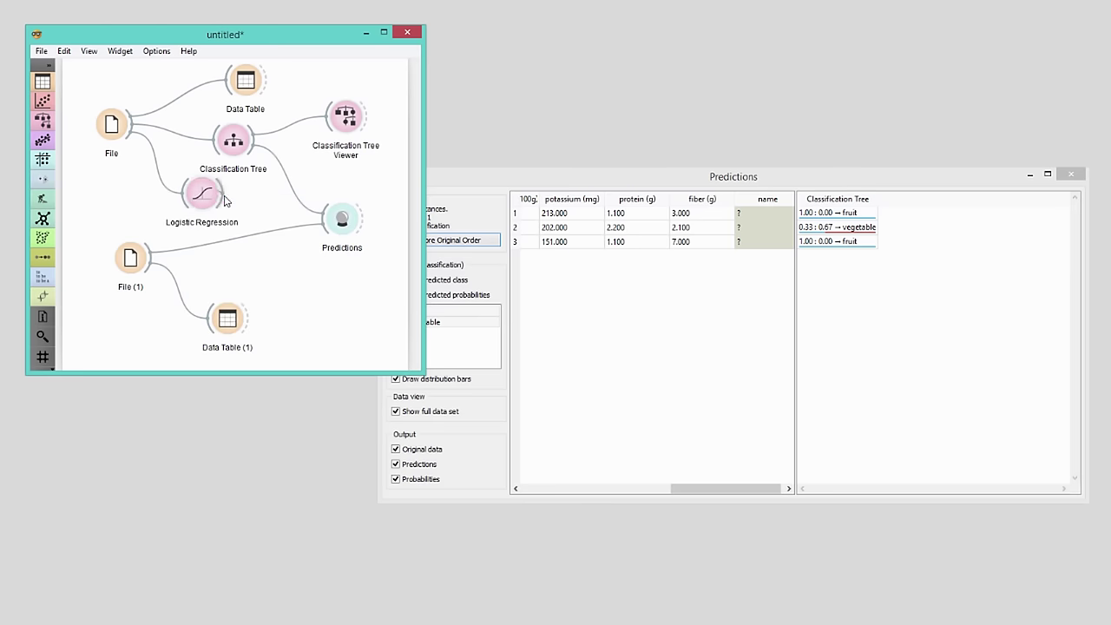
pyautogui.moveTo(224, 200); pyautogui.dragTo(331, 222)
pyautogui.click(725, 312)
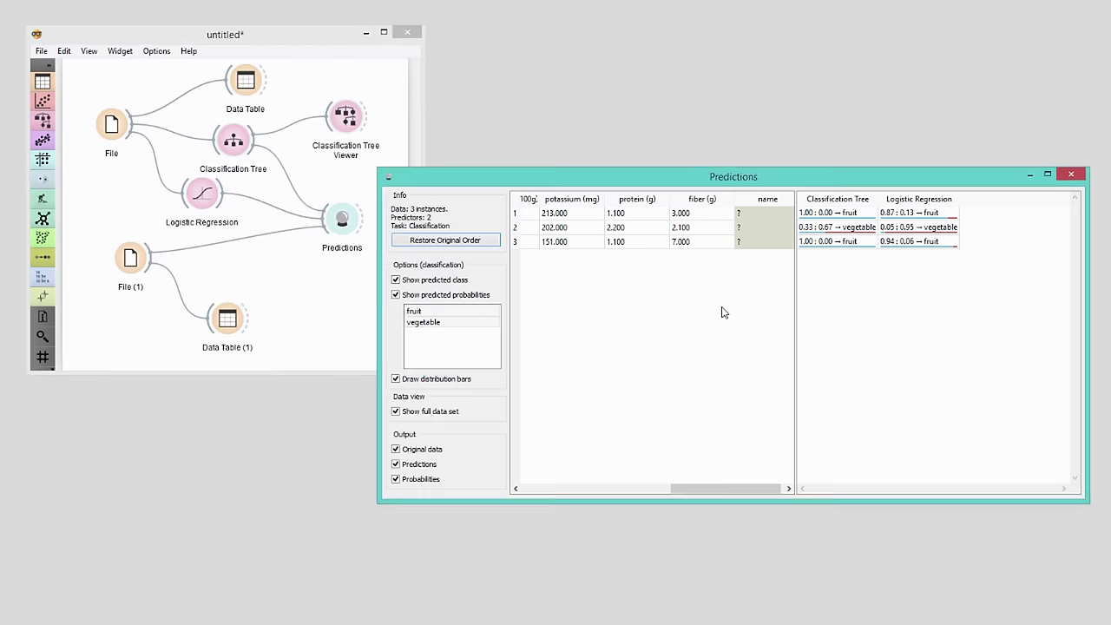